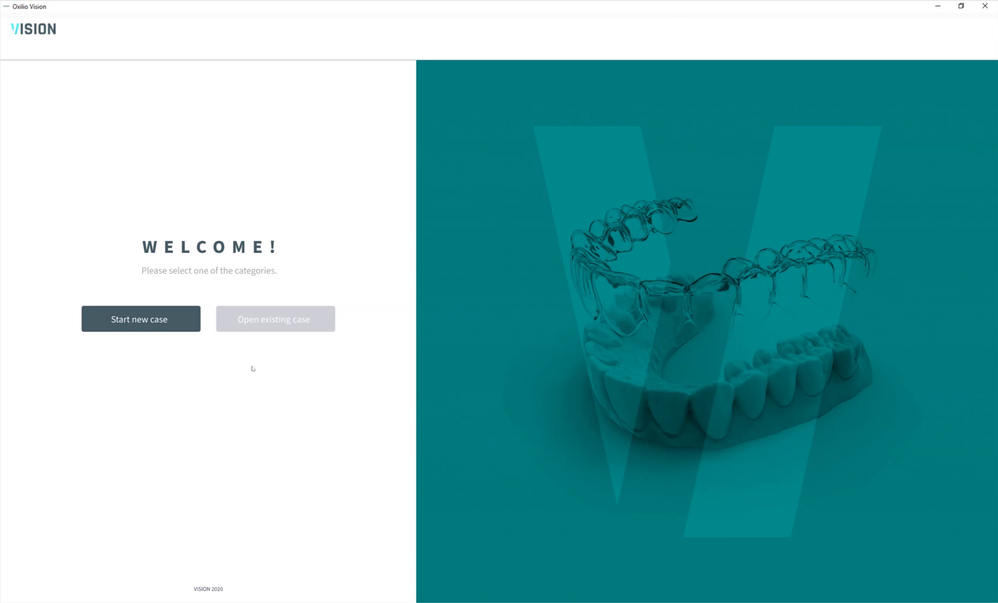
Step: Start a new case with the step-by-step guide and import upper_Split1.stl as the upper jaw and lower_Split1.stl as the lower jaw
left_click(130, 322)
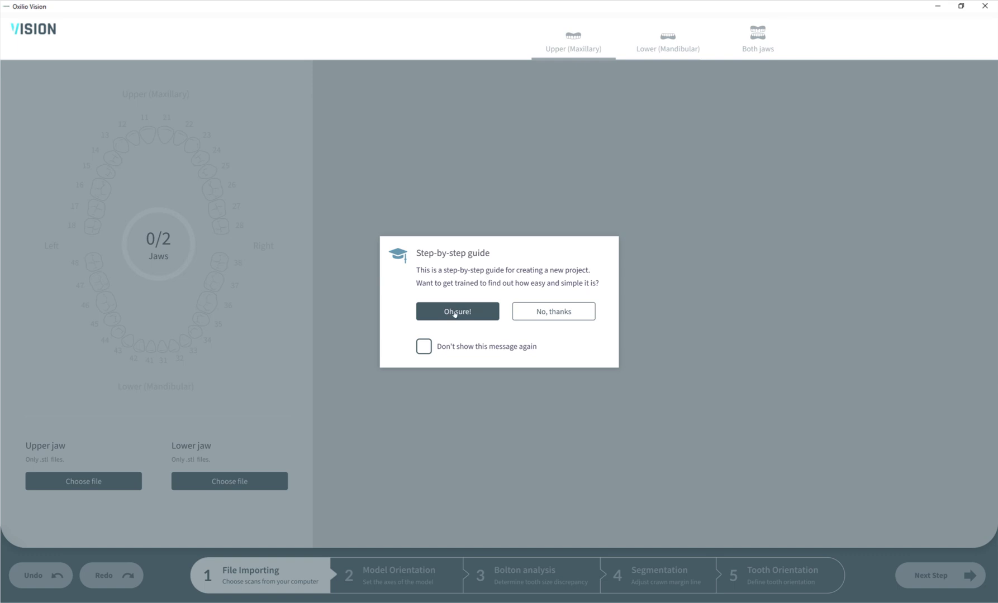
left_click(477, 309)
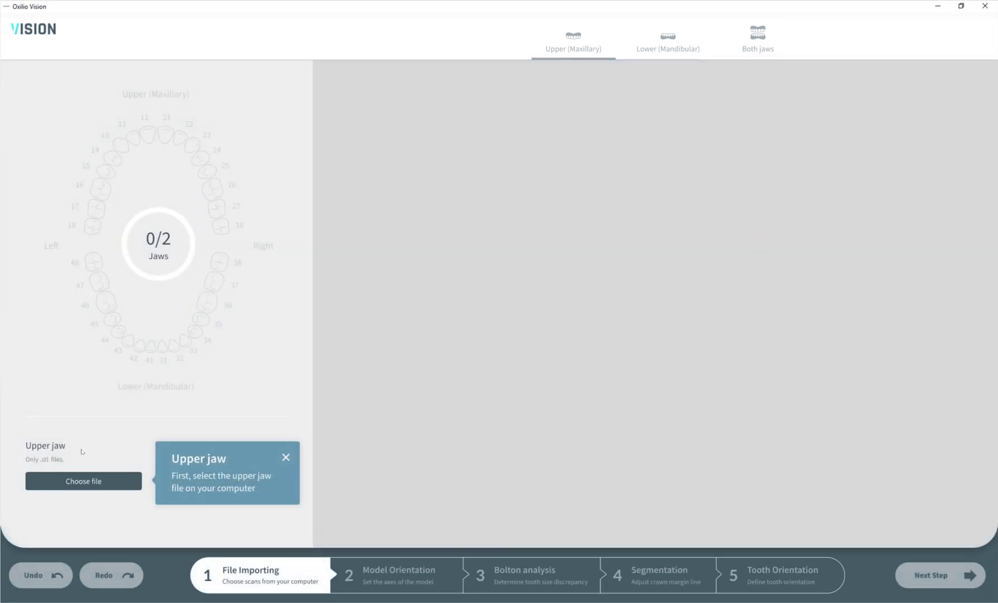
left_click(86, 481)
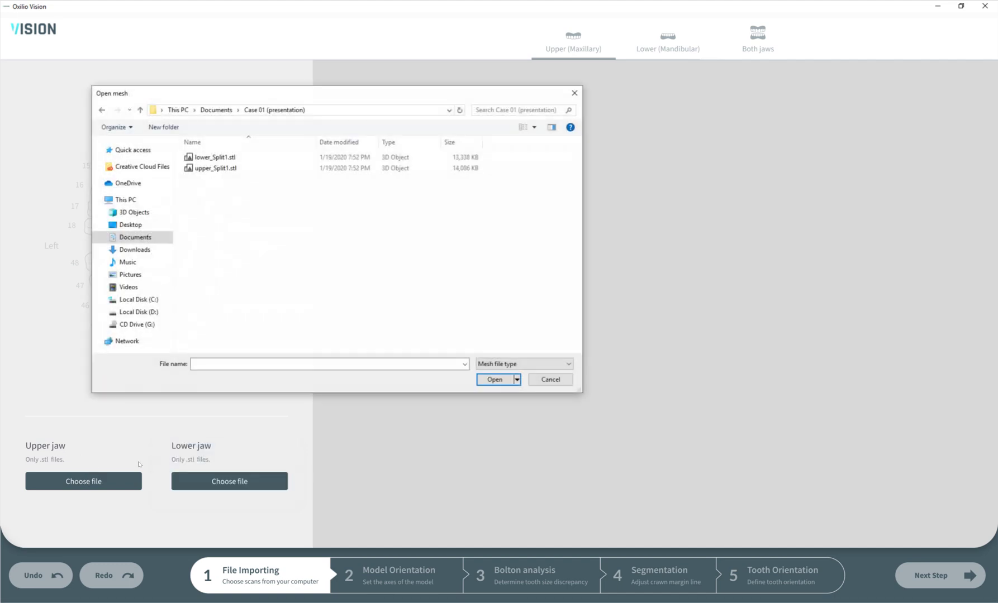
double_click(215, 168)
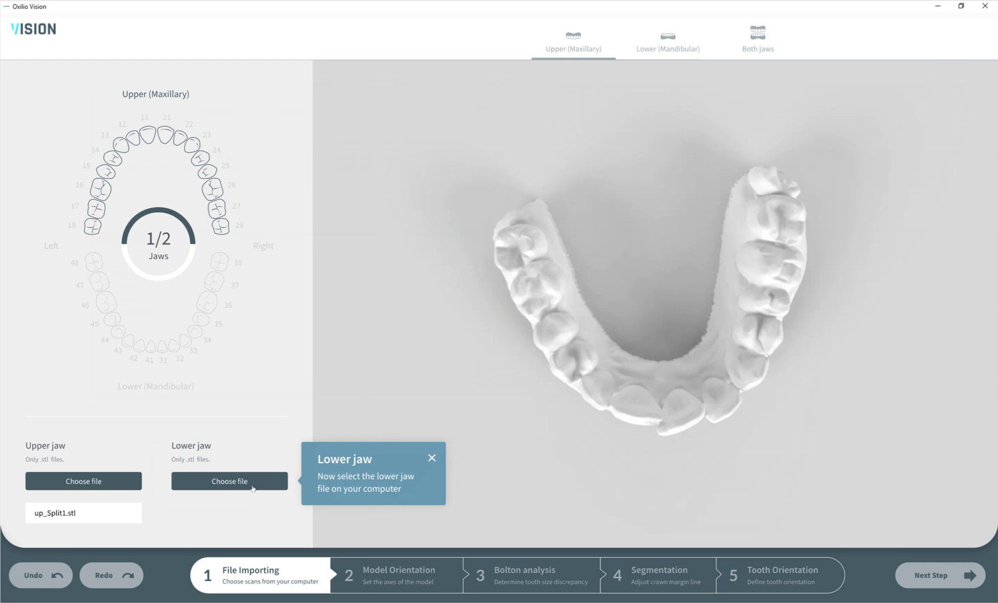
left_click(226, 484)
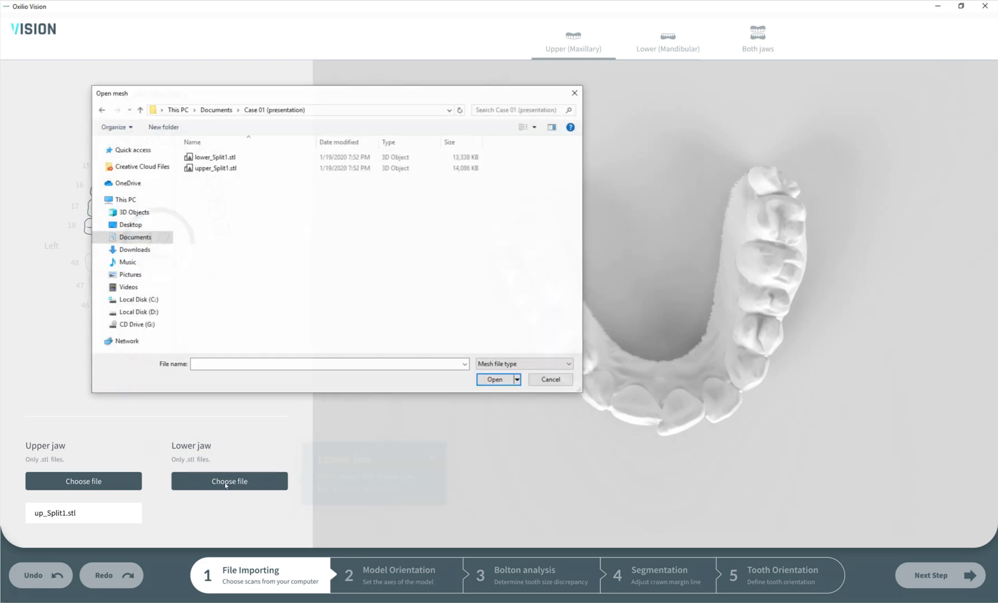
double_click(215, 157)
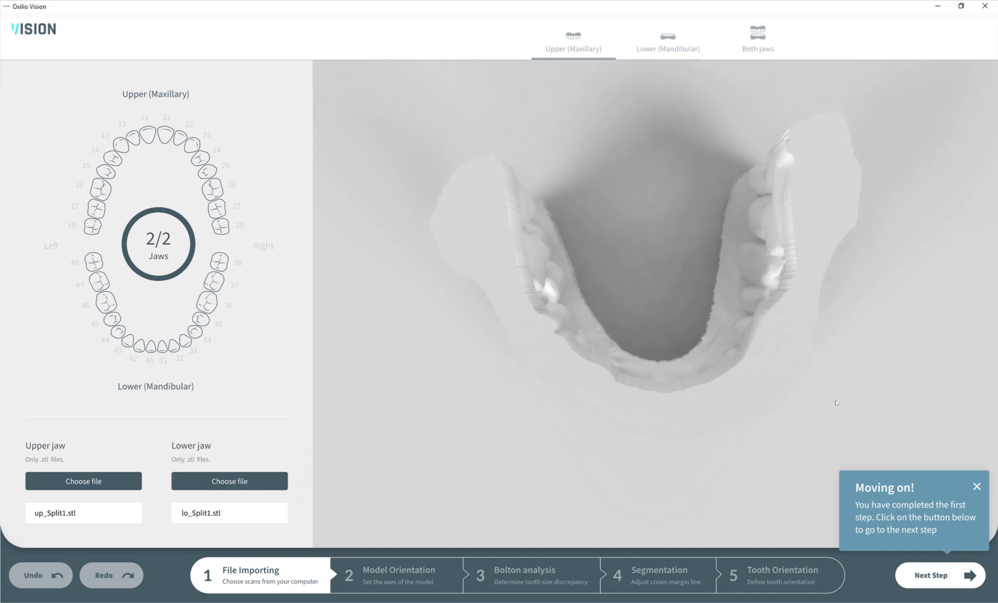
Step: Set the model orientation by placing three points on the upper jaw: one molar, between the front incisors, and the opposite molar; apply them
left_click(932, 576)
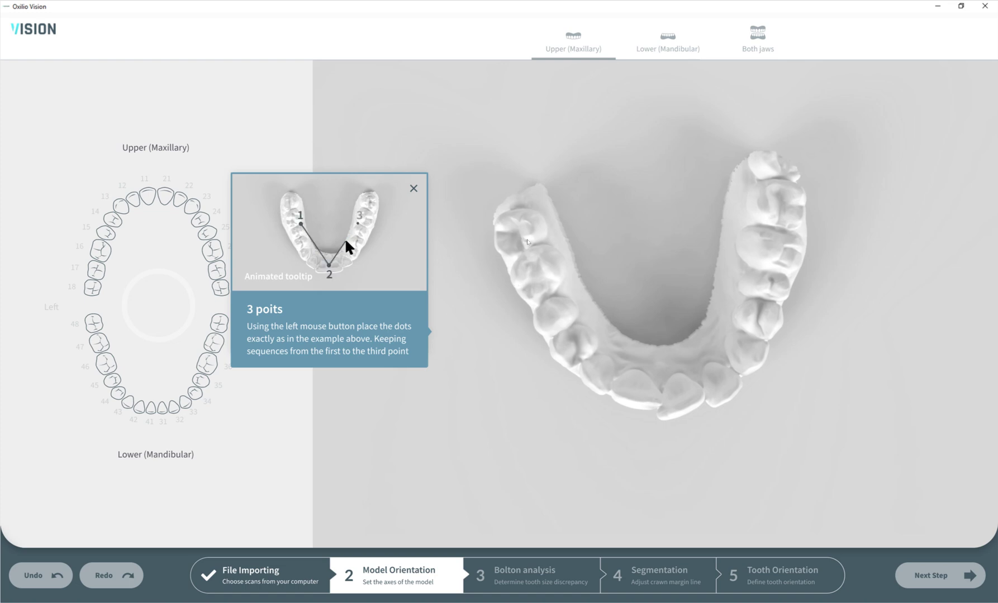
left_click(538, 225)
left_click(660, 393)
left_click(759, 245)
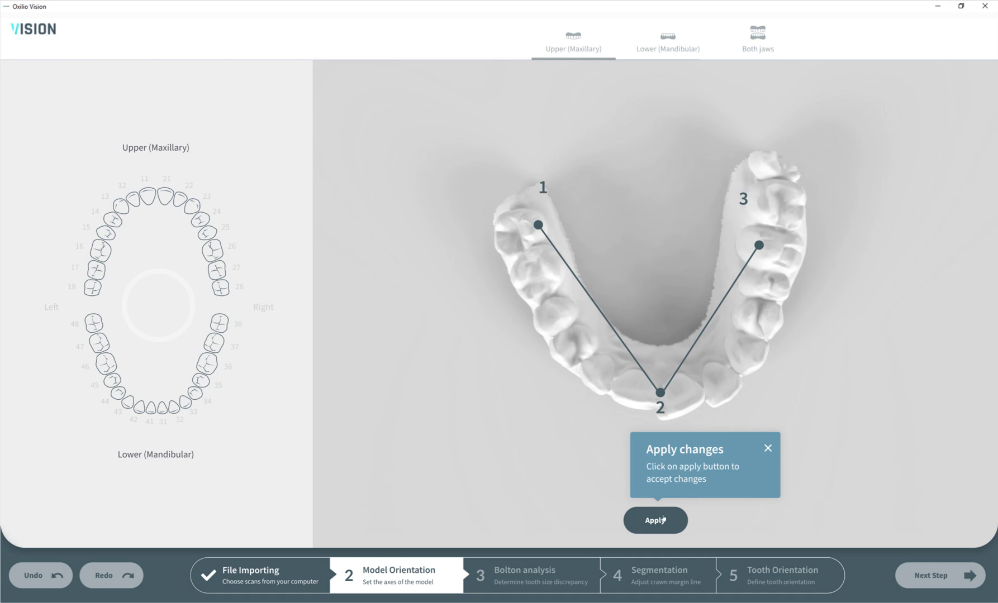
left_click(657, 524)
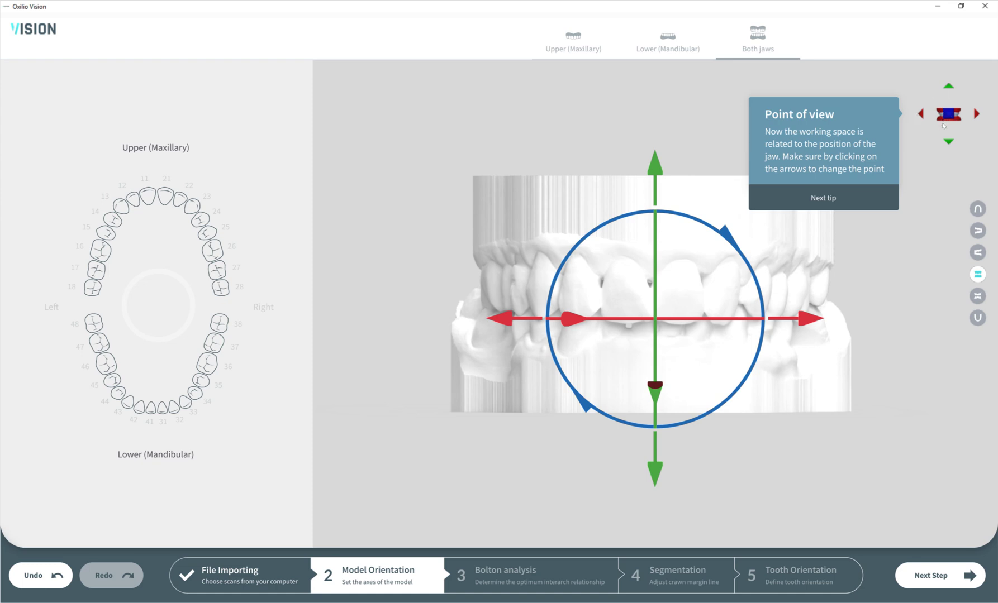
Step: Go through the point-of-view tips and advance from Model Orientation to Bolton analysis
left_click(849, 200)
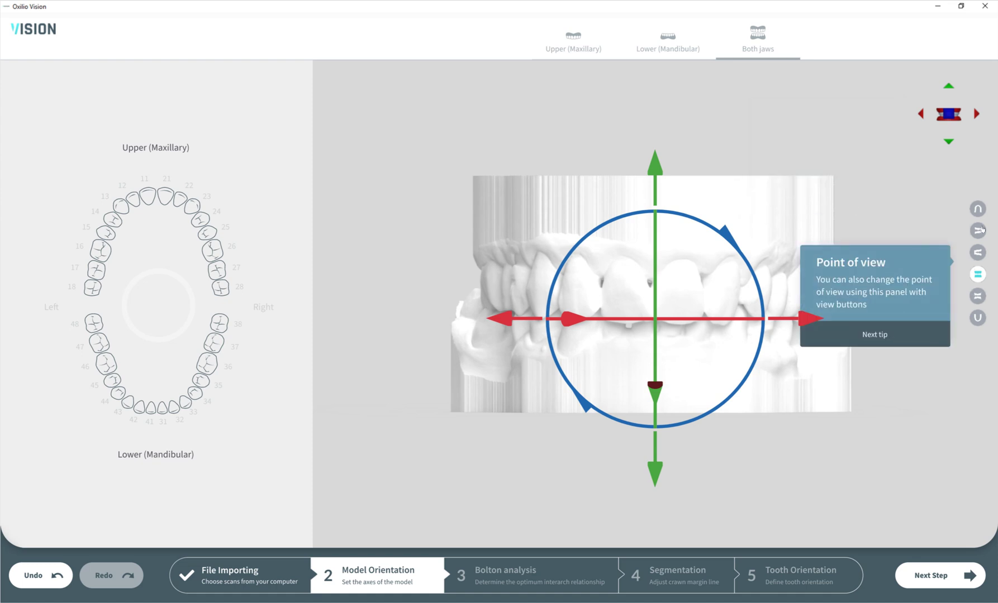
left_click(909, 342)
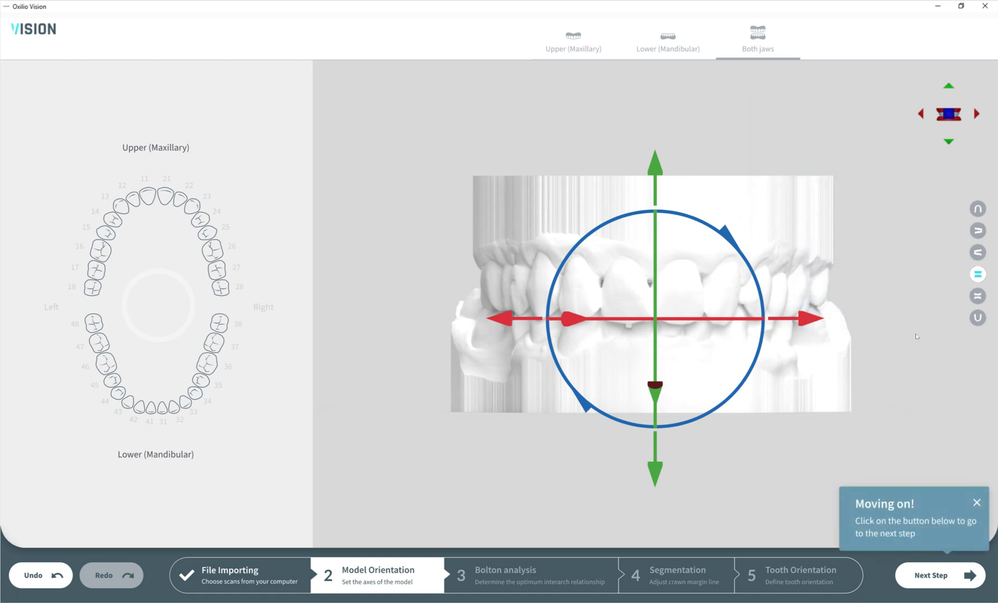
left_click(936, 580)
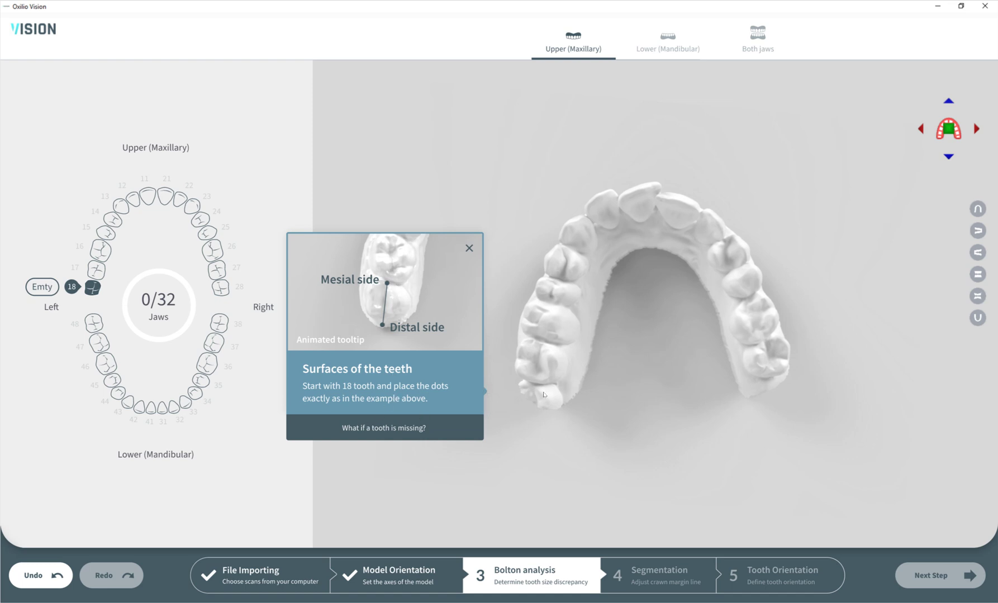
Step: Mark tooth 18 as empty, try undoing the marking once, and mark the tooth as empty again
left_click(380, 426)
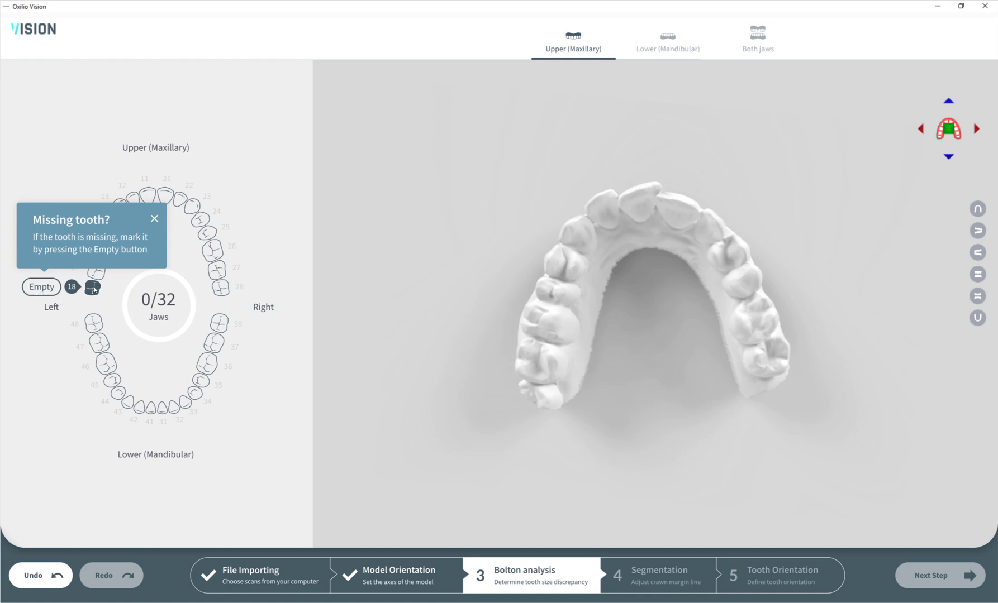
left_click(40, 290)
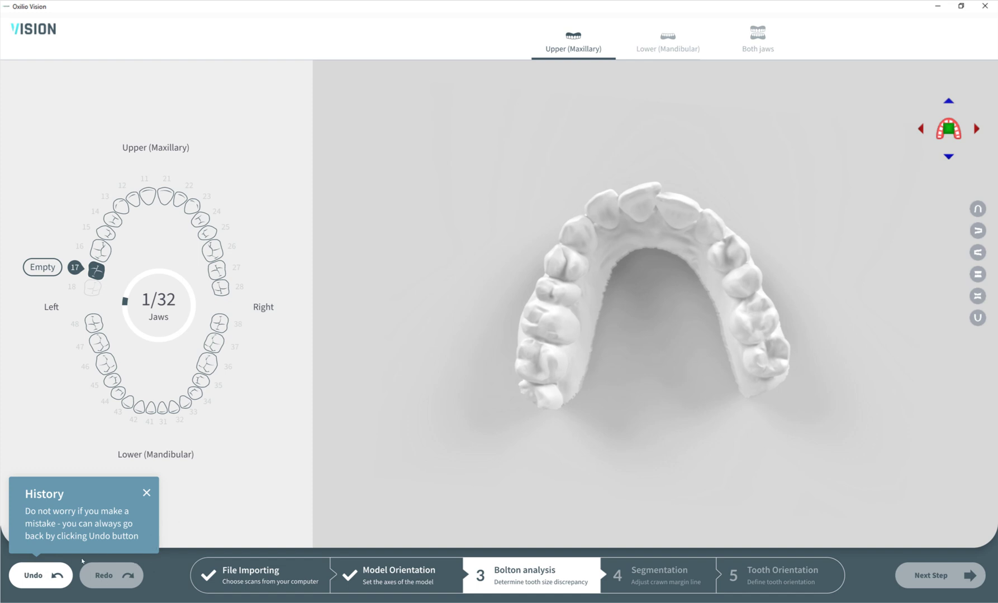
left_click(37, 578)
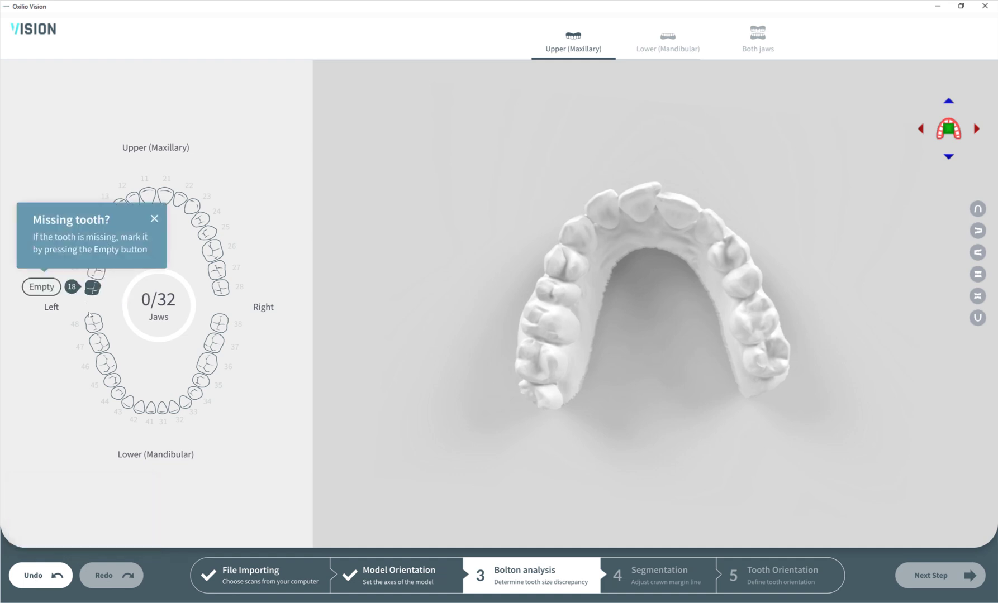
left_click(41, 288)
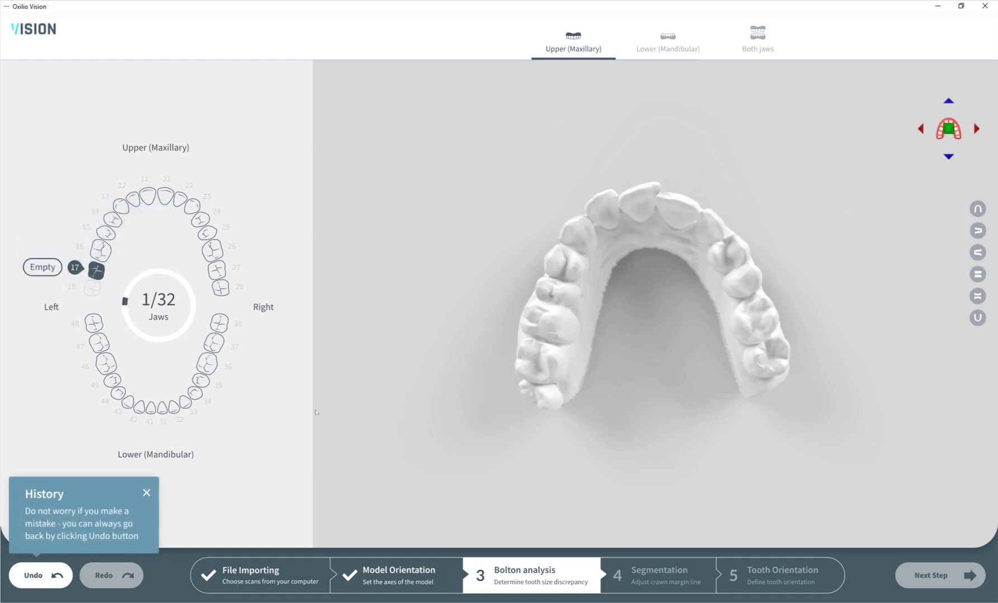
Step: Place mesial and distal points on the teeth of the upper and lower jaws, marking teeth 27, 28, 36 and 46 as empty
left_click(555, 332)
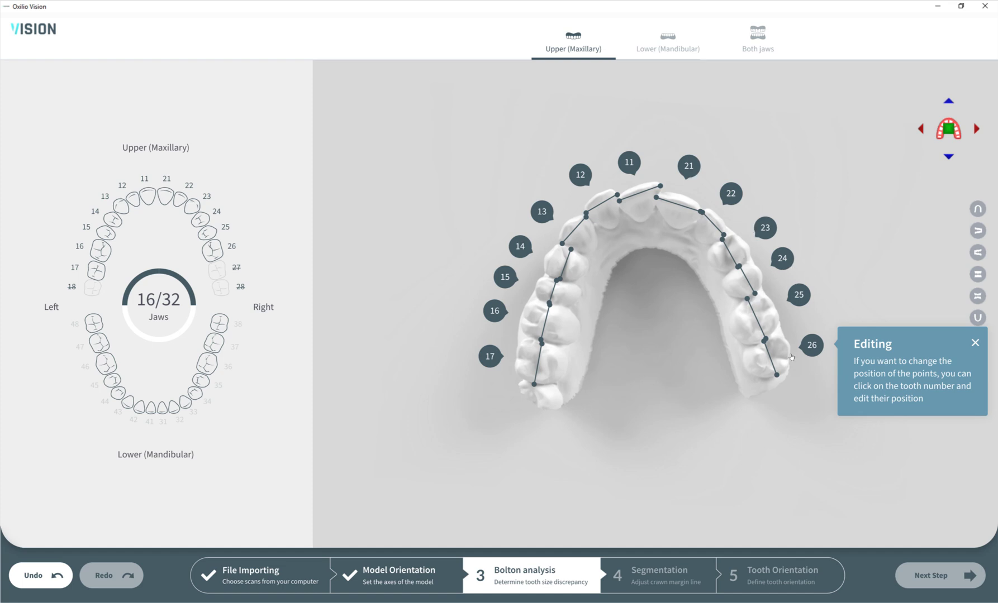
left_click(876, 353)
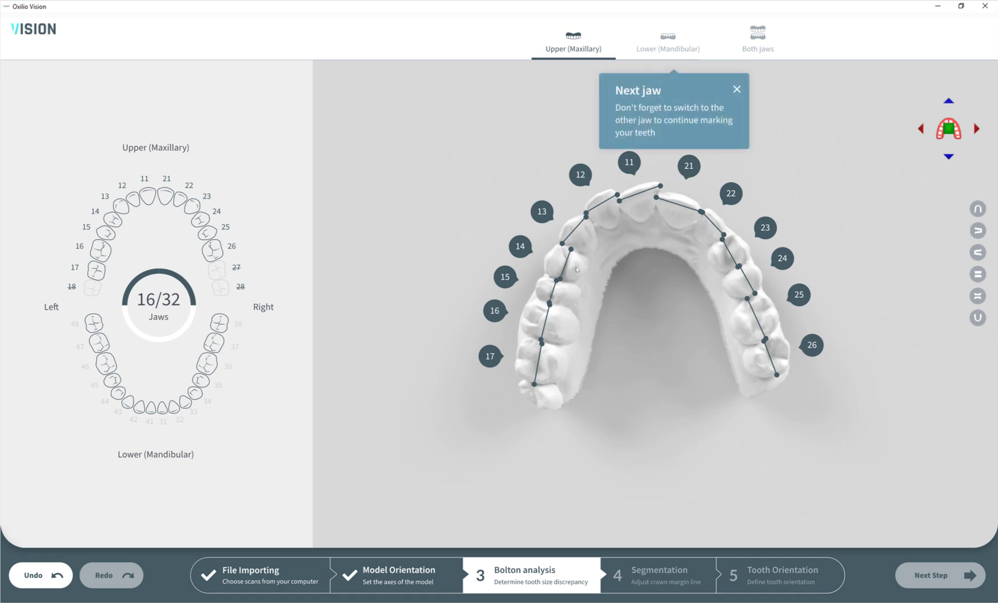
left_click(668, 45)
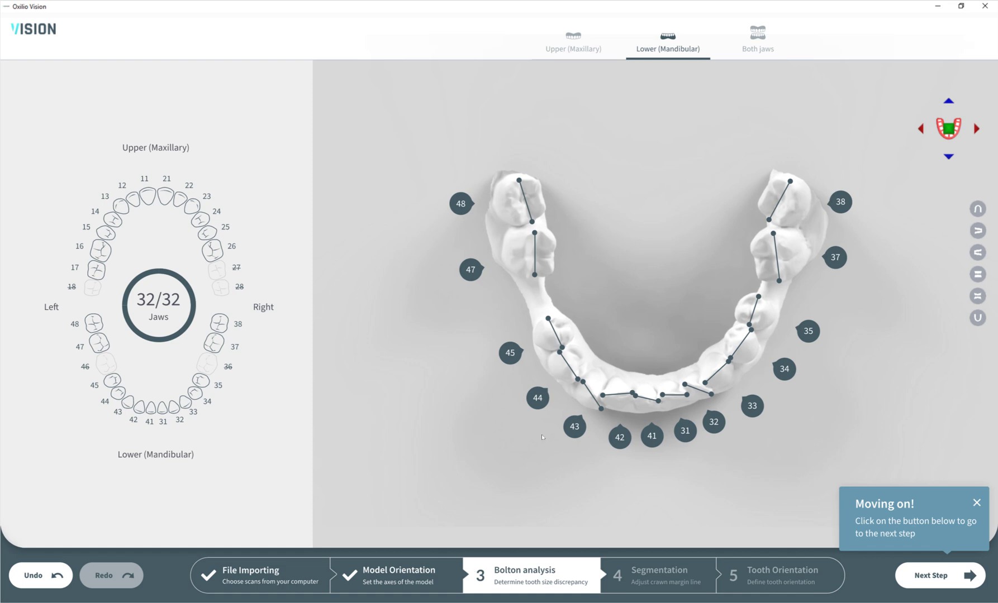
Step: Advance to Segmentation and reshape the gum-side contour of upper tooth 14 closer to the crown with the brush, applying the change
left_click(939, 578)
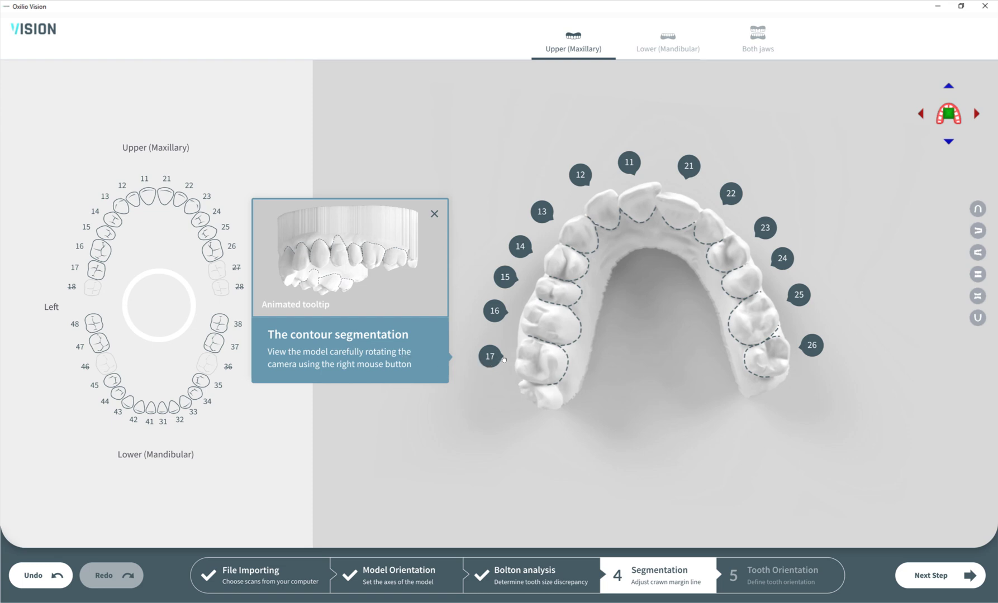
right_click_drag(504, 359, 599, 300)
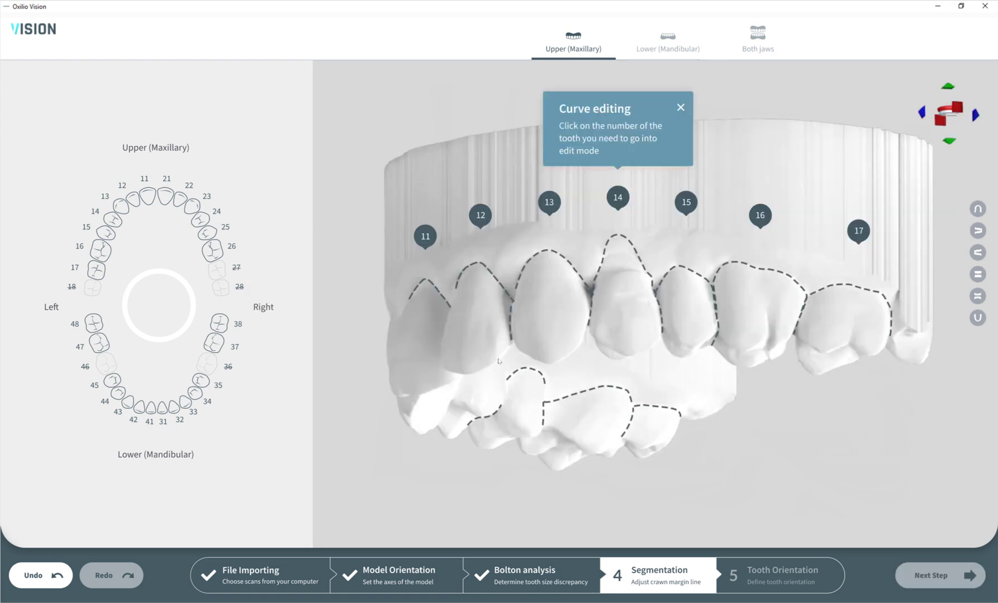
left_click(618, 199)
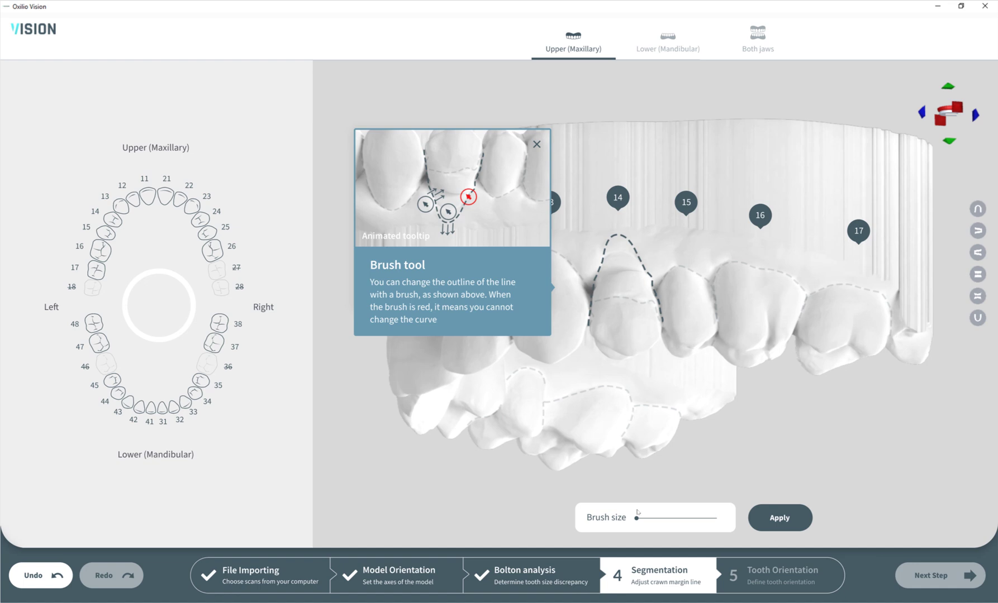
left_click(524, 280)
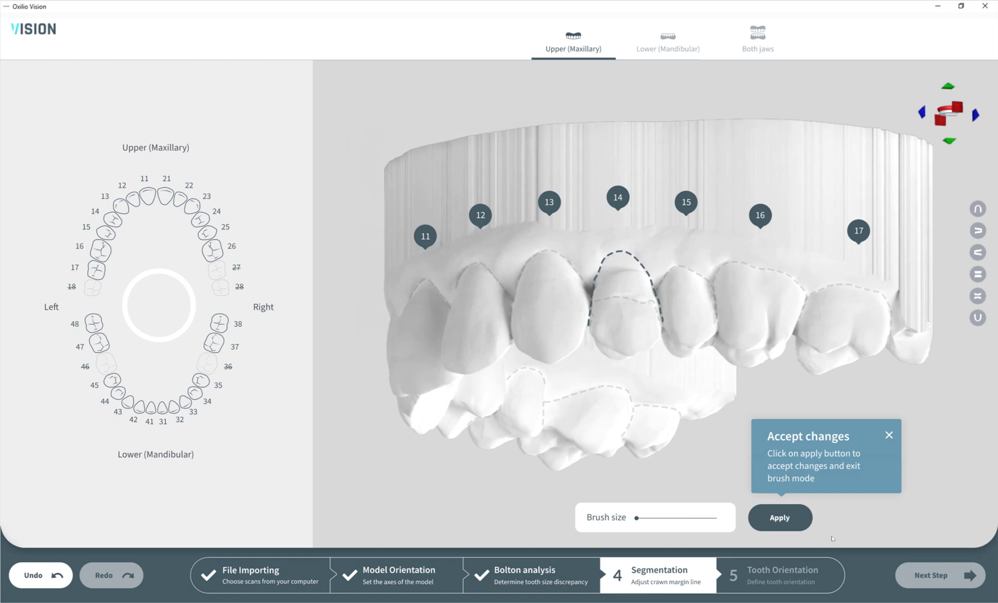
left_click(785, 522)
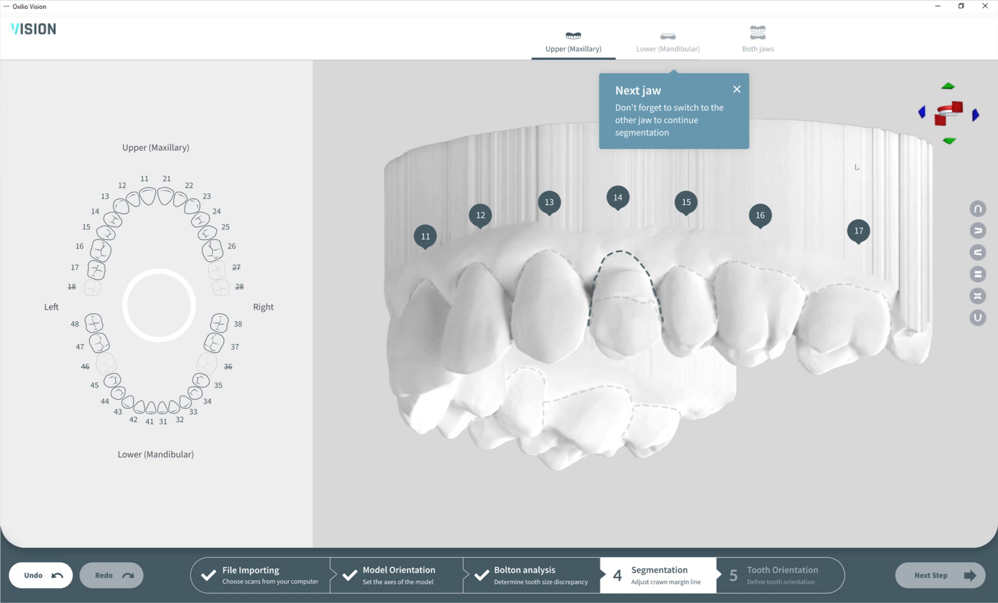
Step: Check the segmentation contours of the lower jaw and advance to Tooth Orientation
left_click(665, 39)
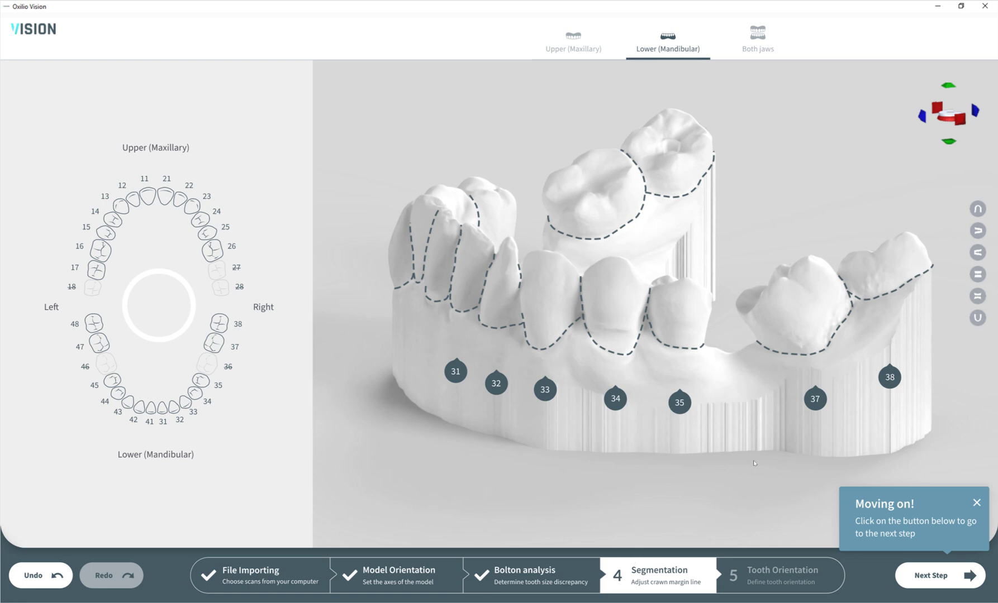
left_click(932, 576)
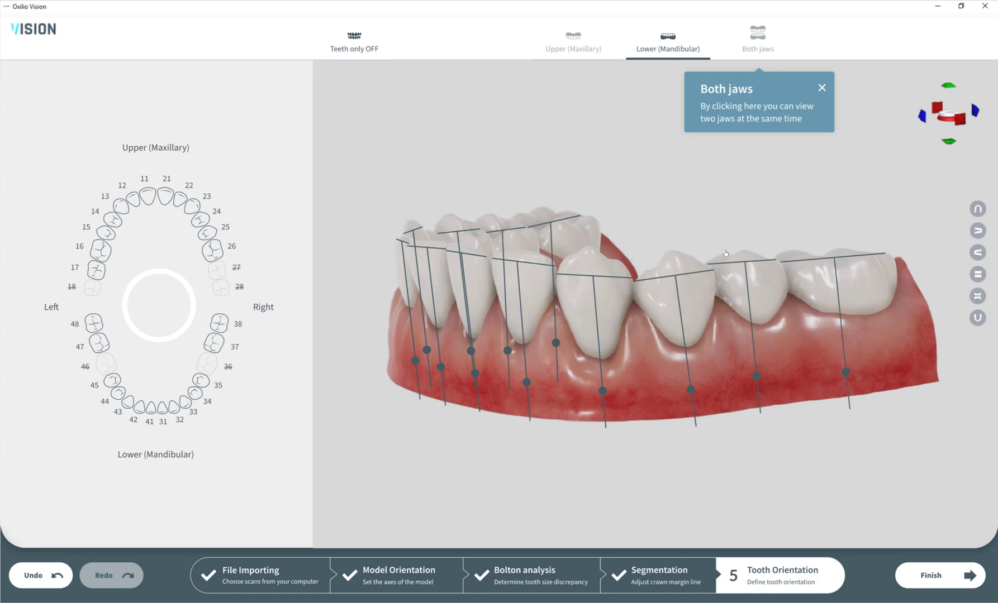
Step: Display both jaws together with the gums turned off so that only the teeth and their axes show
left_click(761, 37)
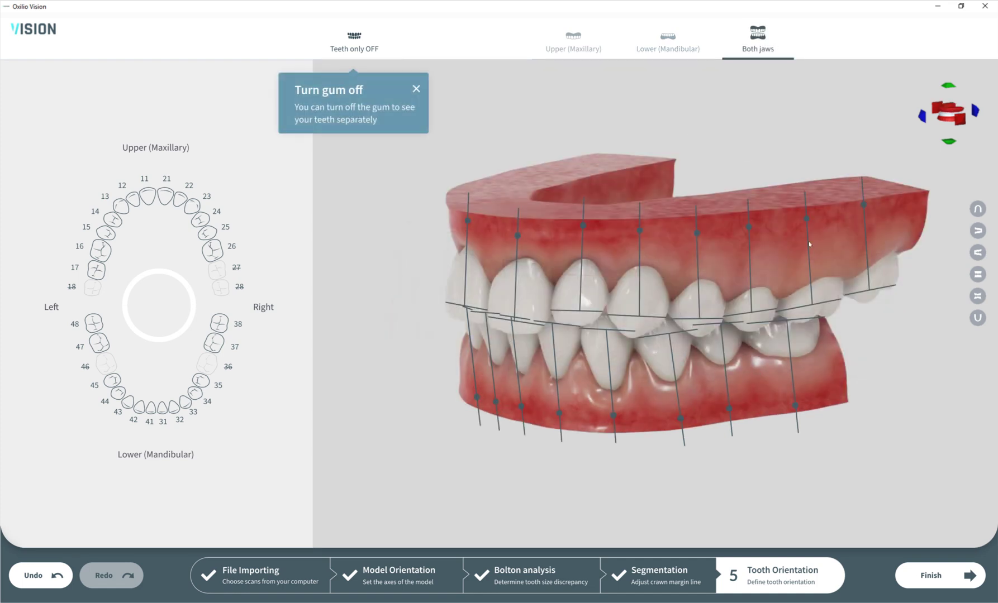
left_click(354, 38)
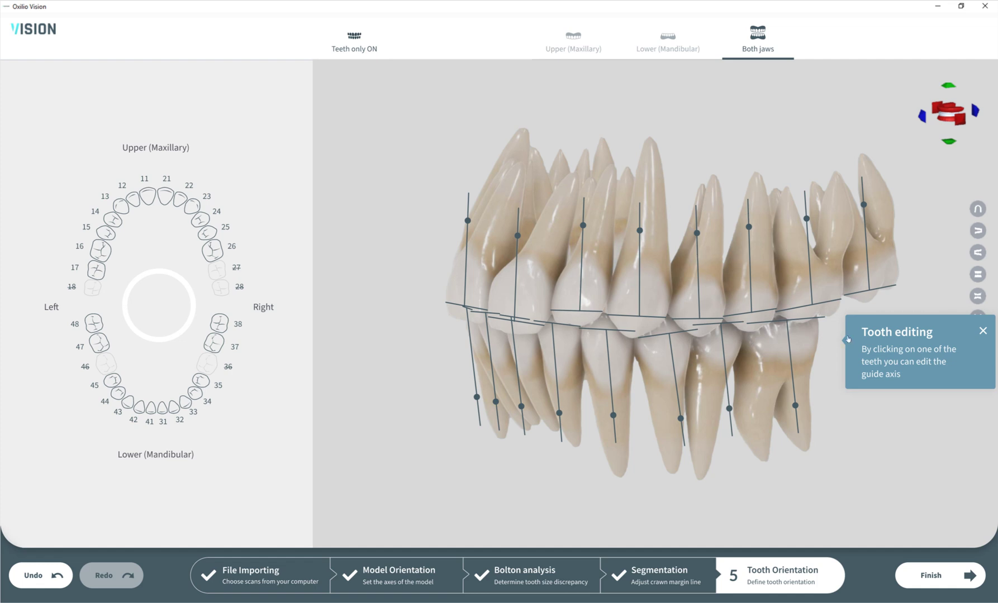
Step: Open the guide axis of lower tooth 38, go through its axis tips, accept its orientation and finish the case preparation
left_click(802, 352)
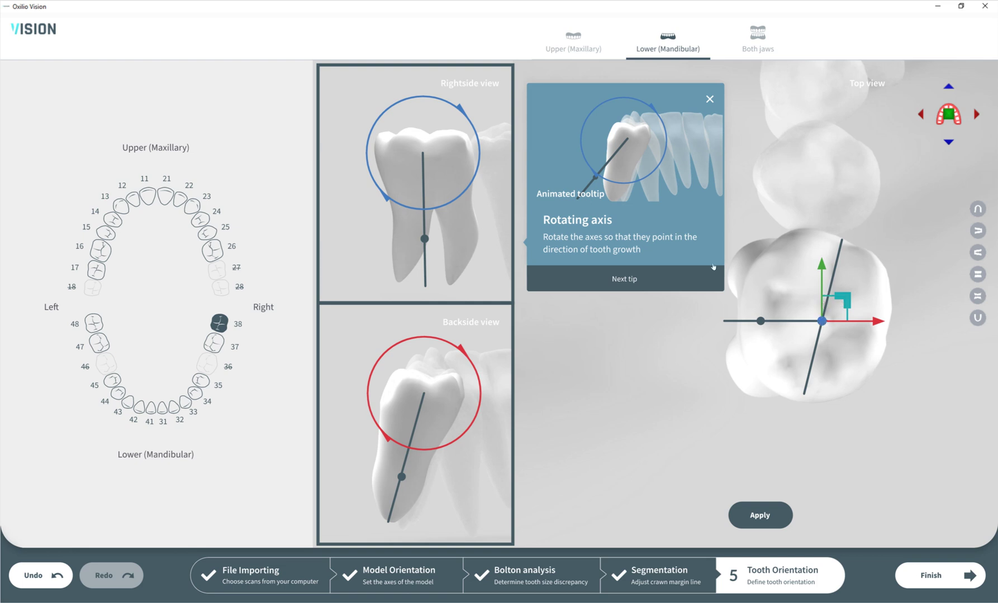
left_click(638, 272)
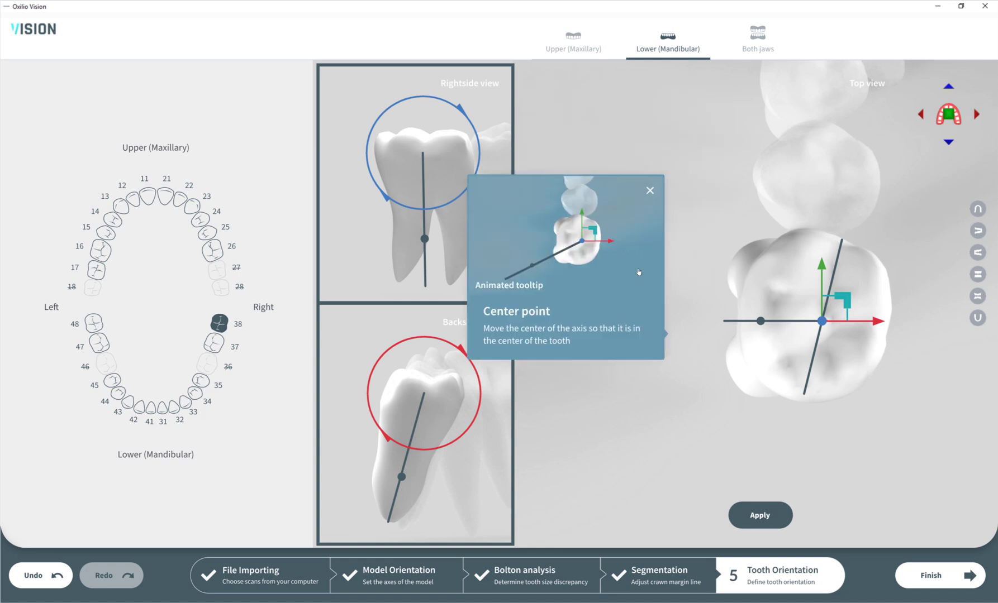
left_click(630, 329)
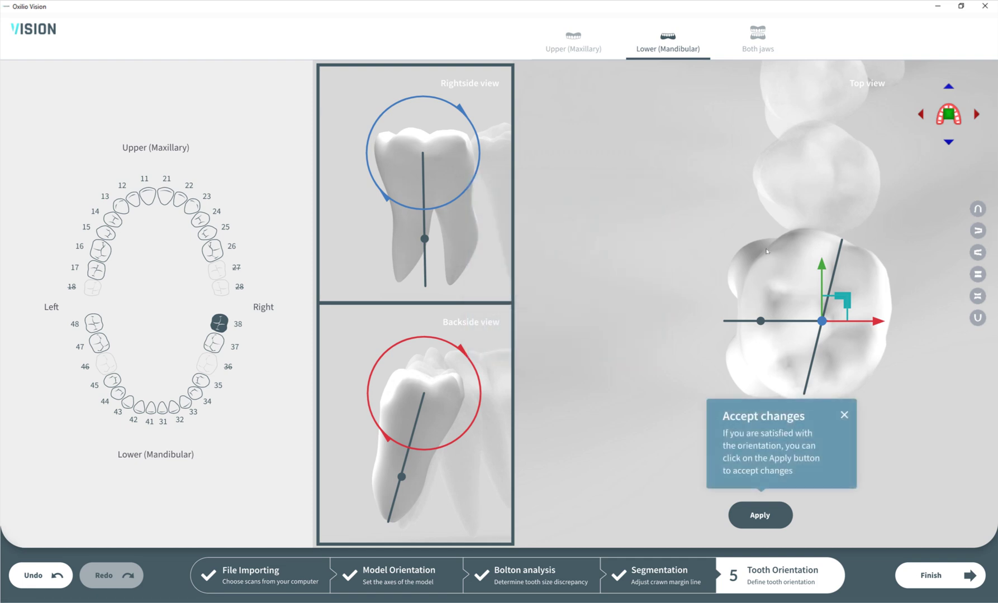
left_click(755, 517)
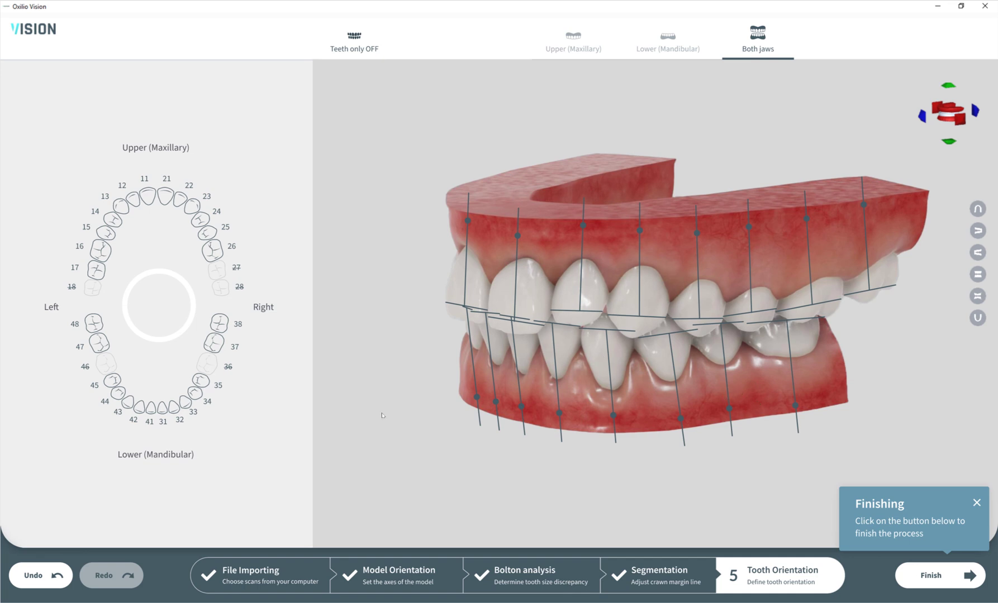
left_click(933, 578)
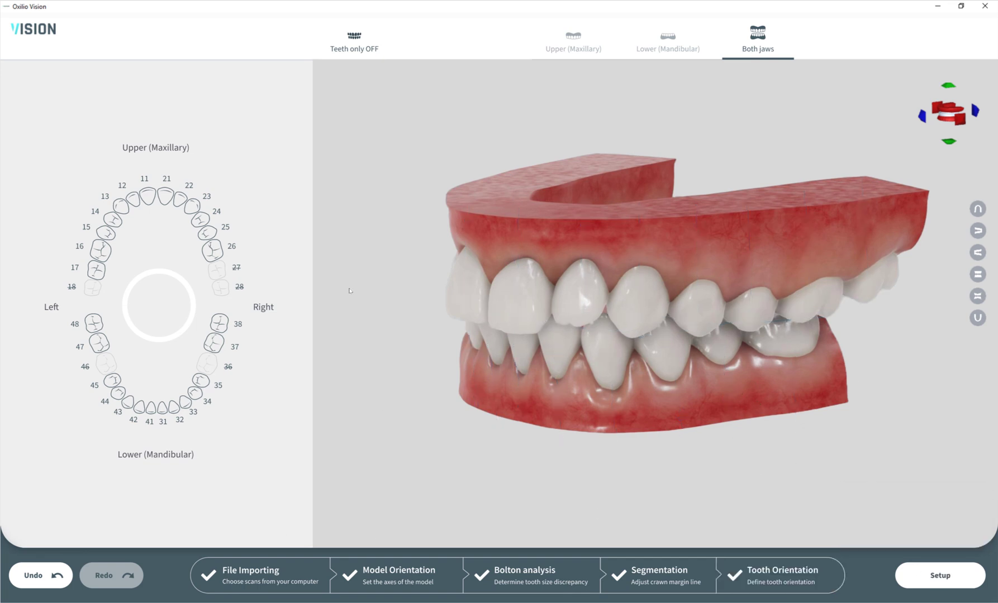